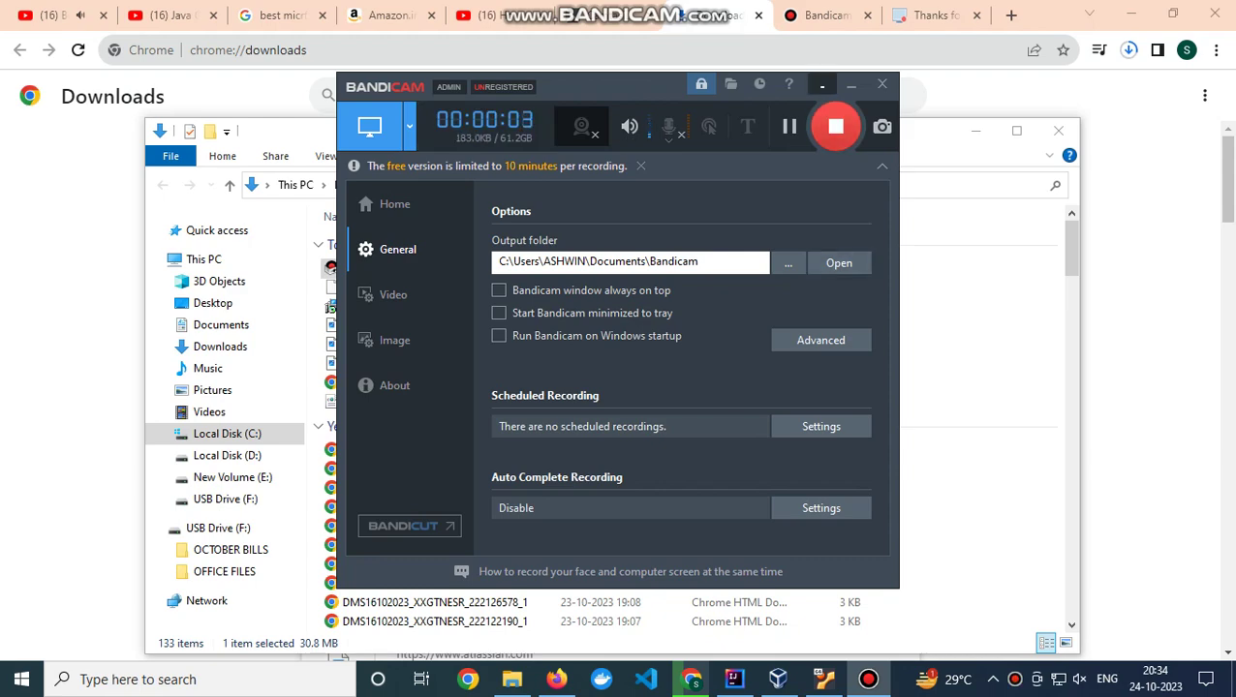
# Step: Minimize Bandicam, the Downloads folder and Chrome's downloads page to show the desktop
pyautogui.click(850, 86)
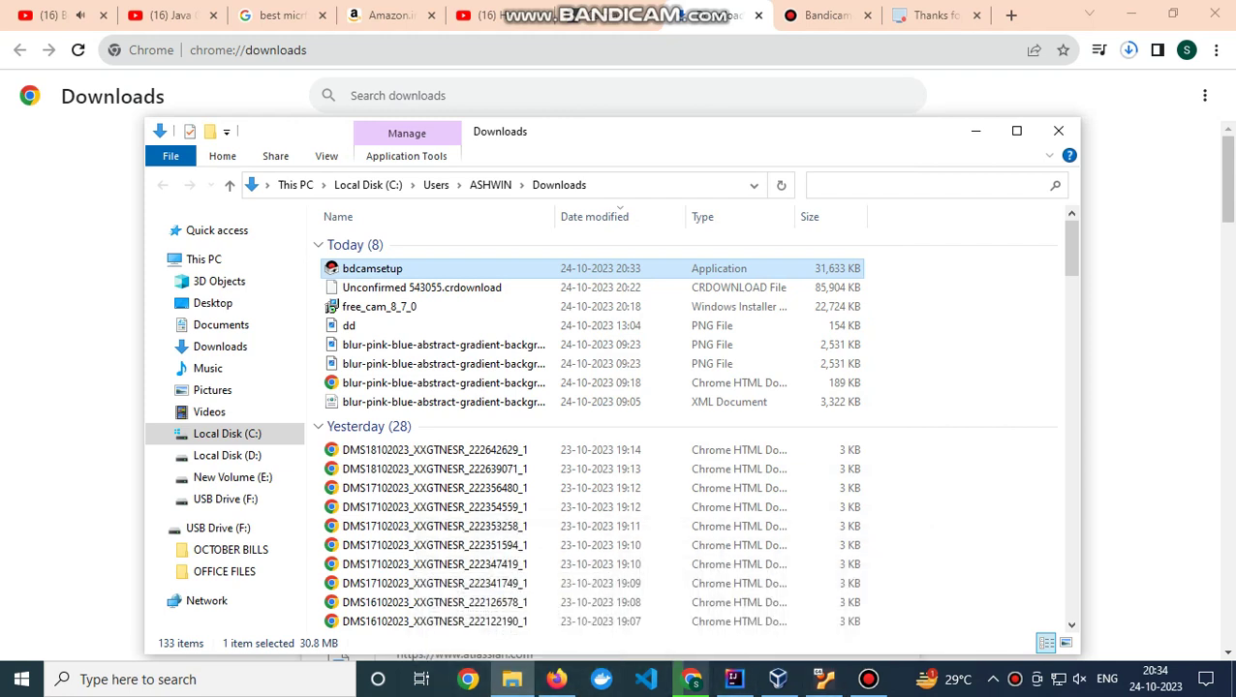
pyautogui.click(975, 131)
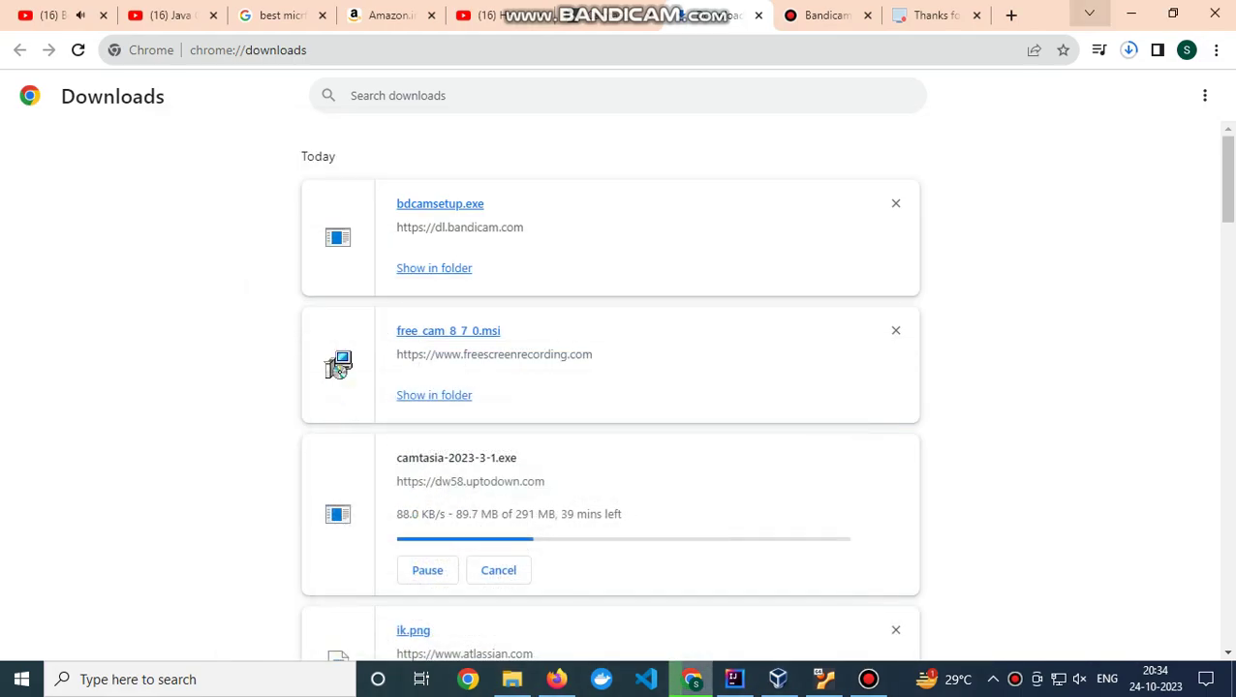
pyautogui.click(1130, 14)
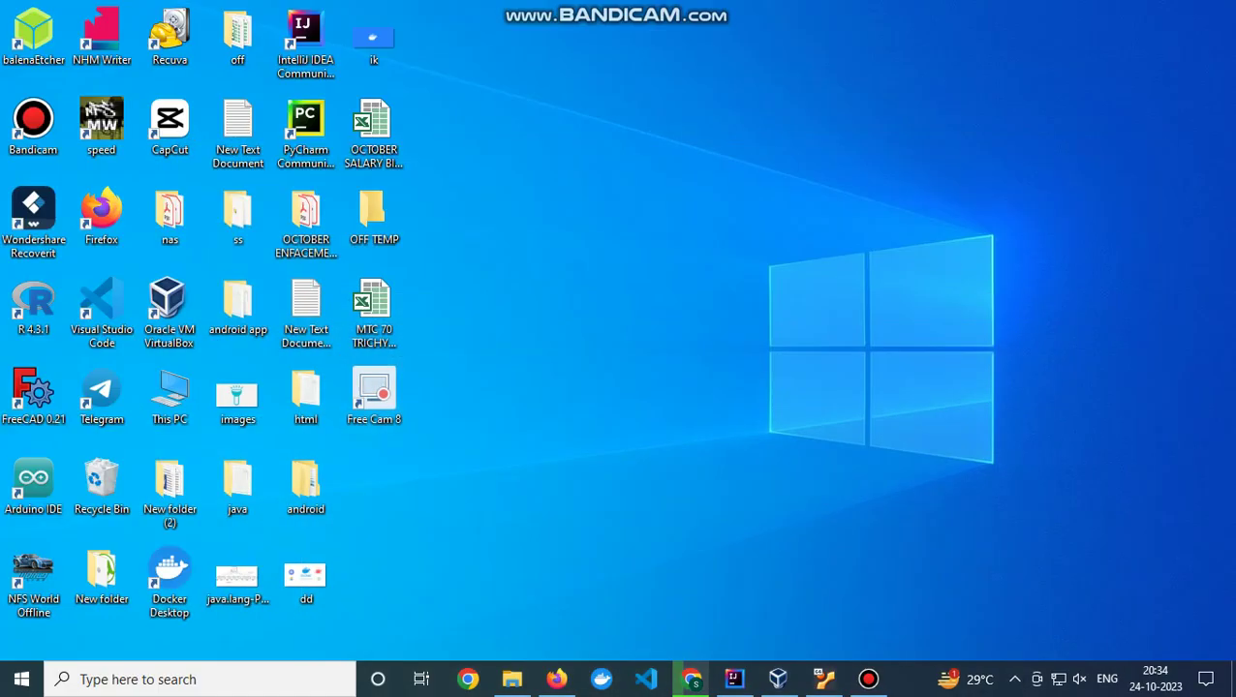
# Step: Refresh the desktop icons from the desktop's right-click menu
pyautogui.rightClick(254, 62)
pyautogui.click(290, 118)
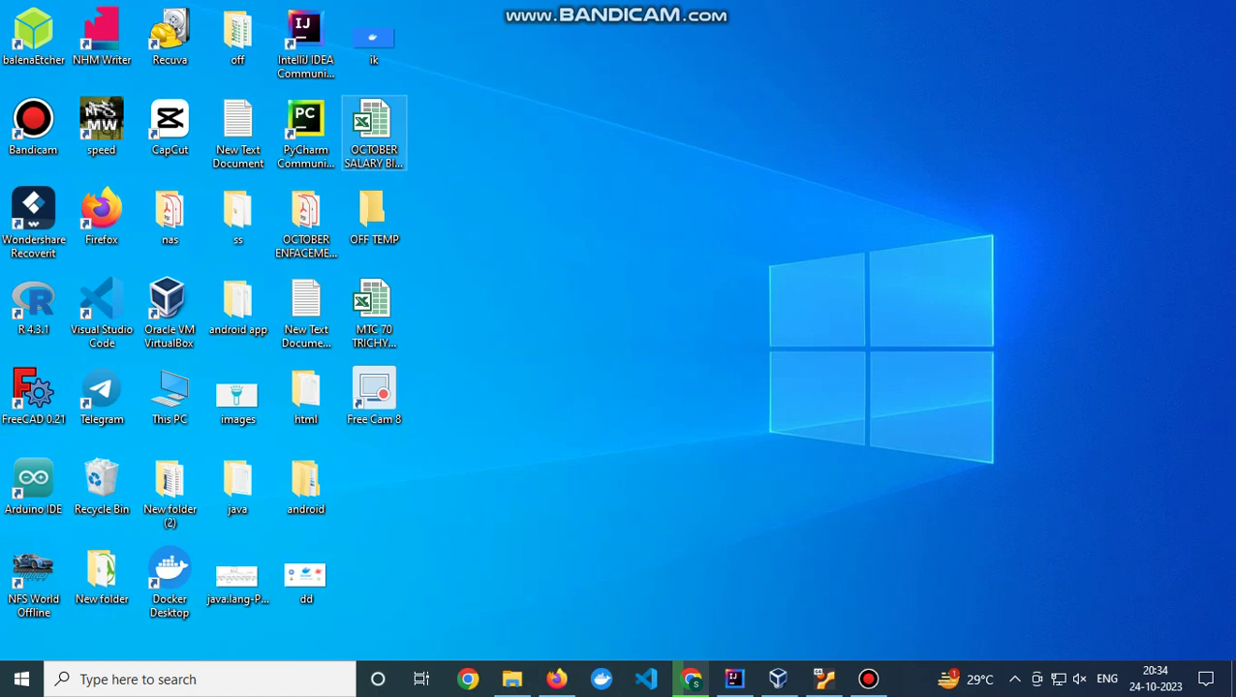
pyautogui.click(305, 136)
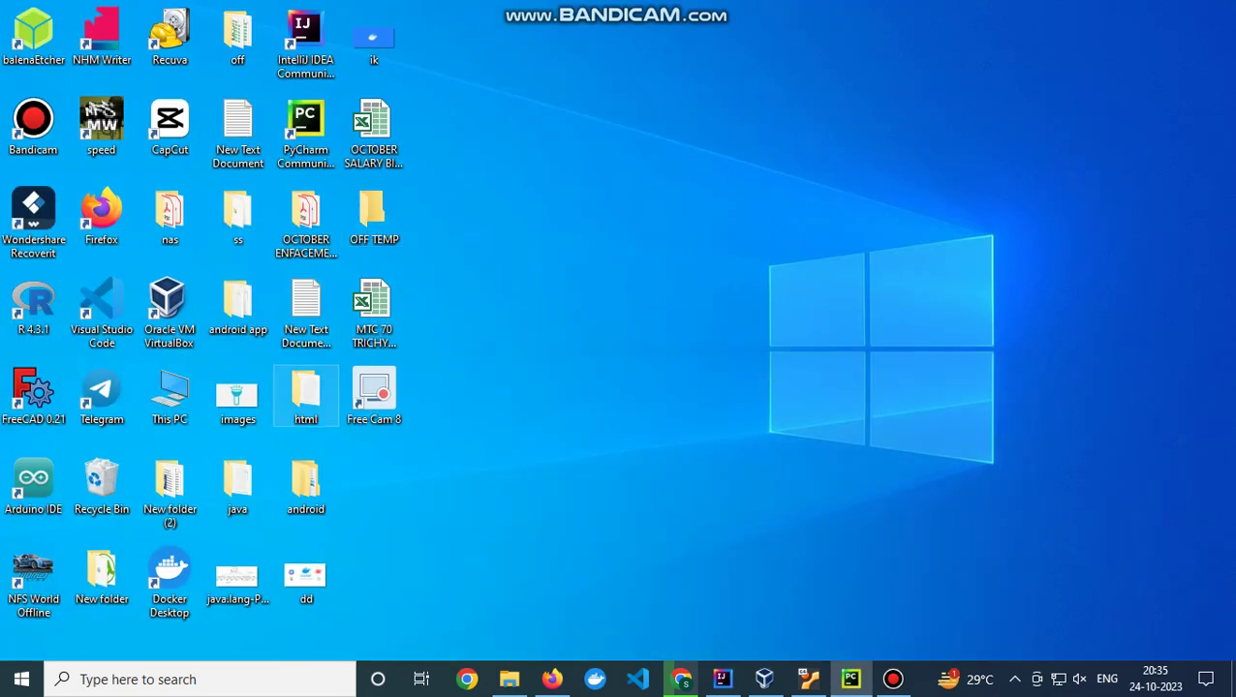
# Step: Launch Free Cam 8, minimize it, and restore Bandicam from the taskbar
pyautogui.doubleClick(374, 392)
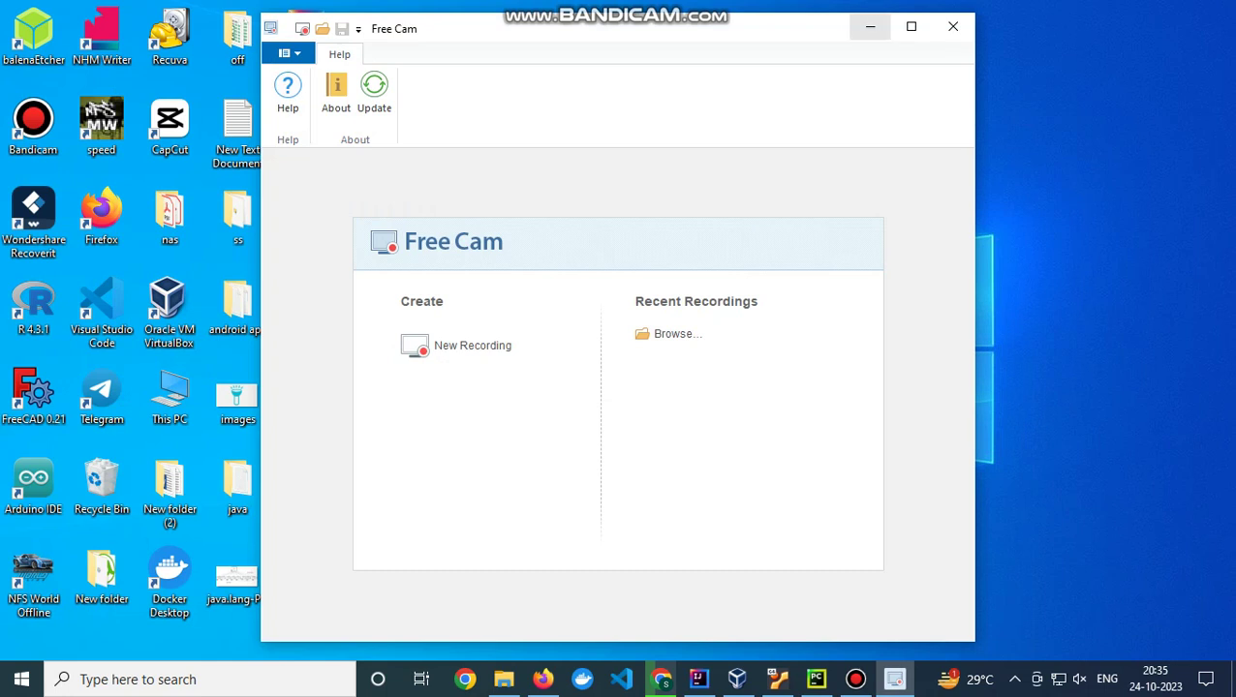
pyautogui.click(870, 26)
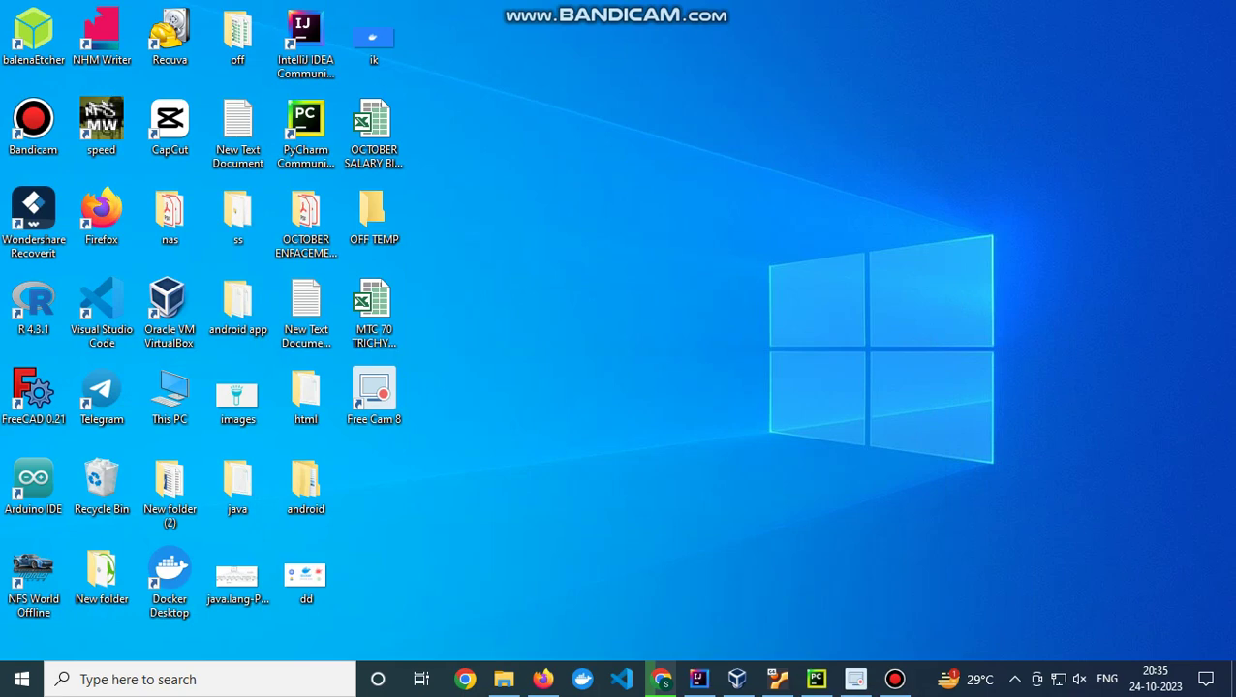
pyautogui.click(893, 679)
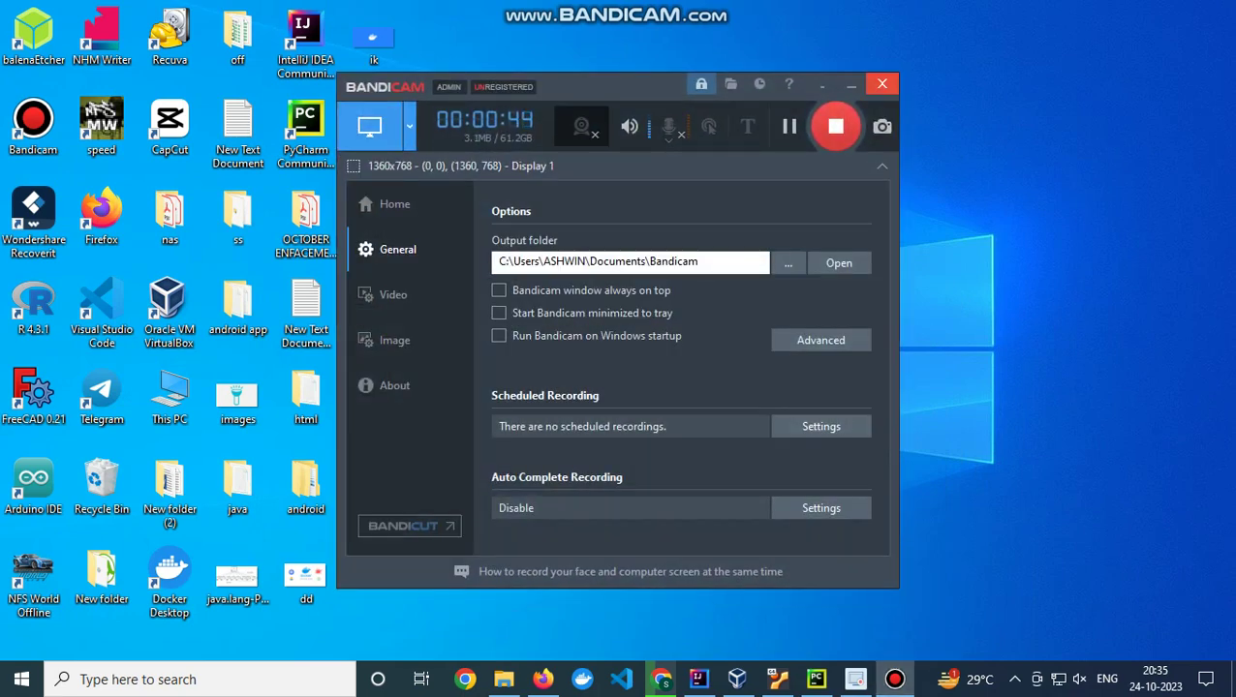